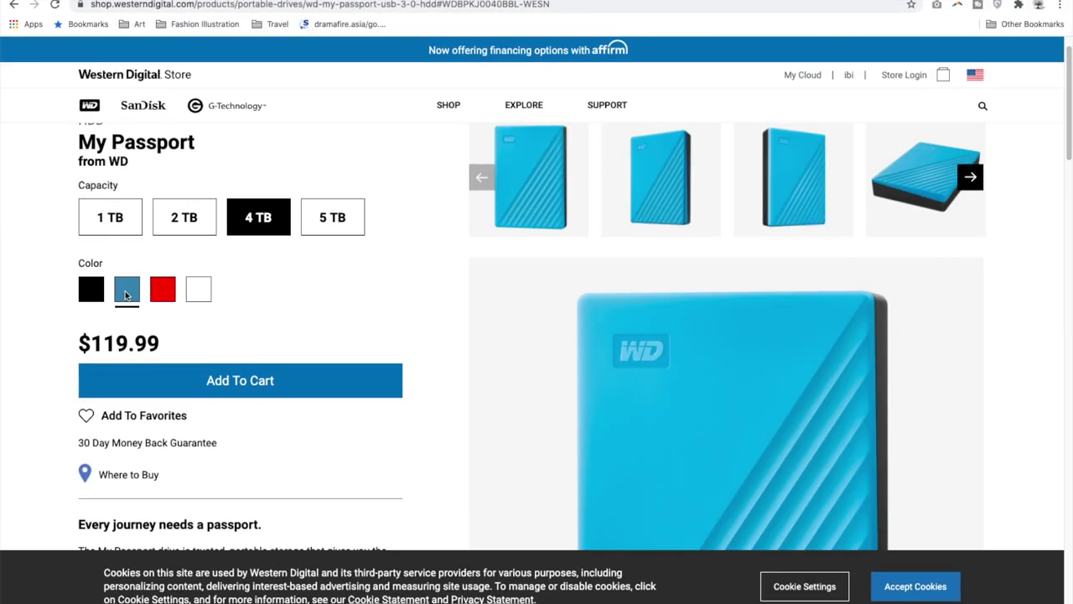
View the My Passport drive in the red and white colour options on the product page
click(160, 295)
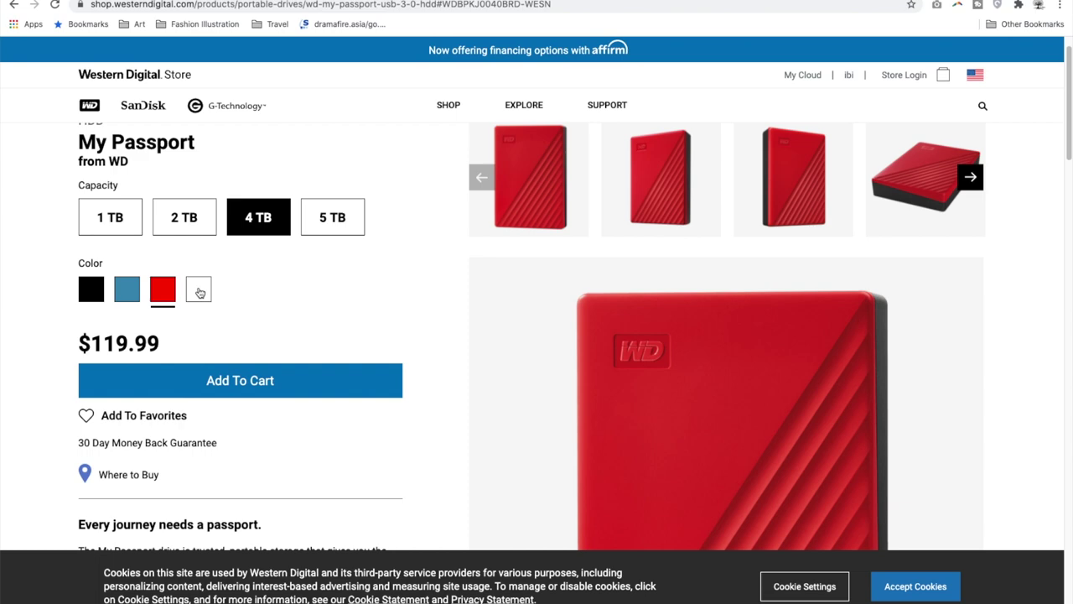
click(200, 292)
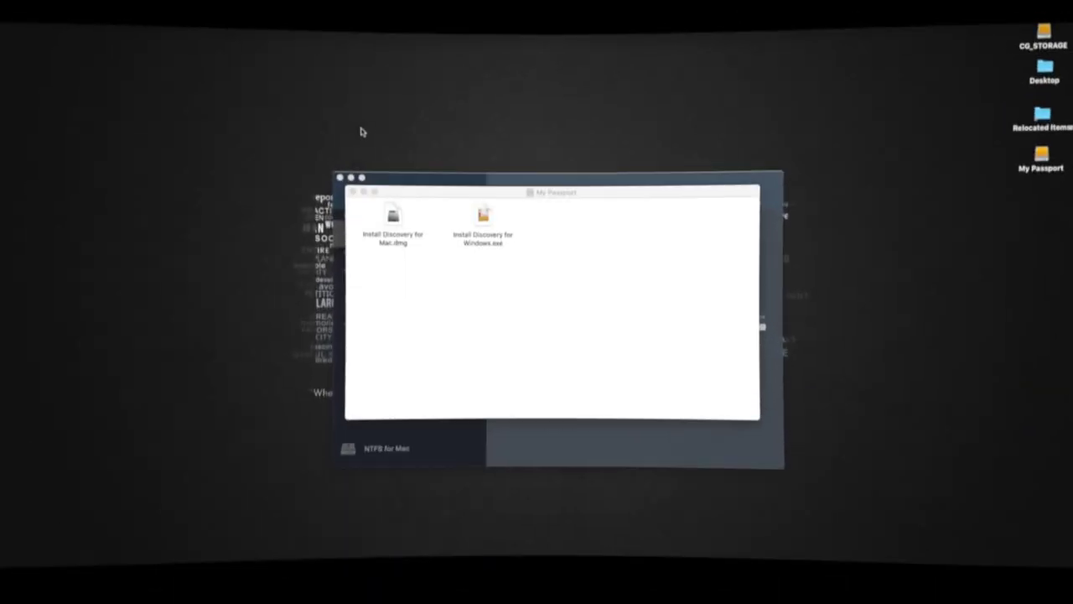
Close the open windows, including the My Passport folder, to clear the desktop
key(super+w)
click(333, 180)
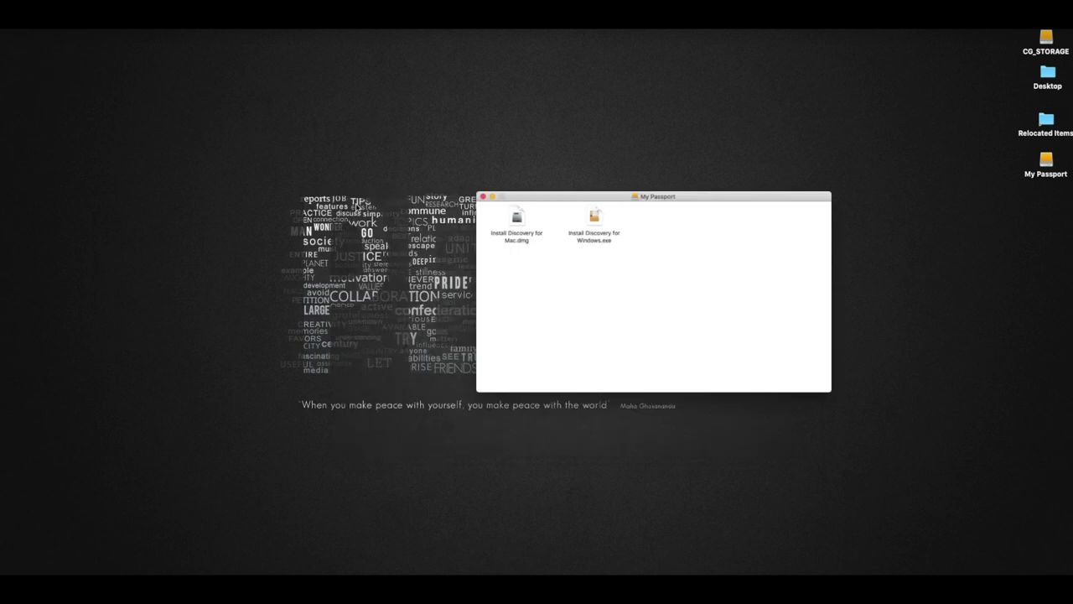
key(super+w)
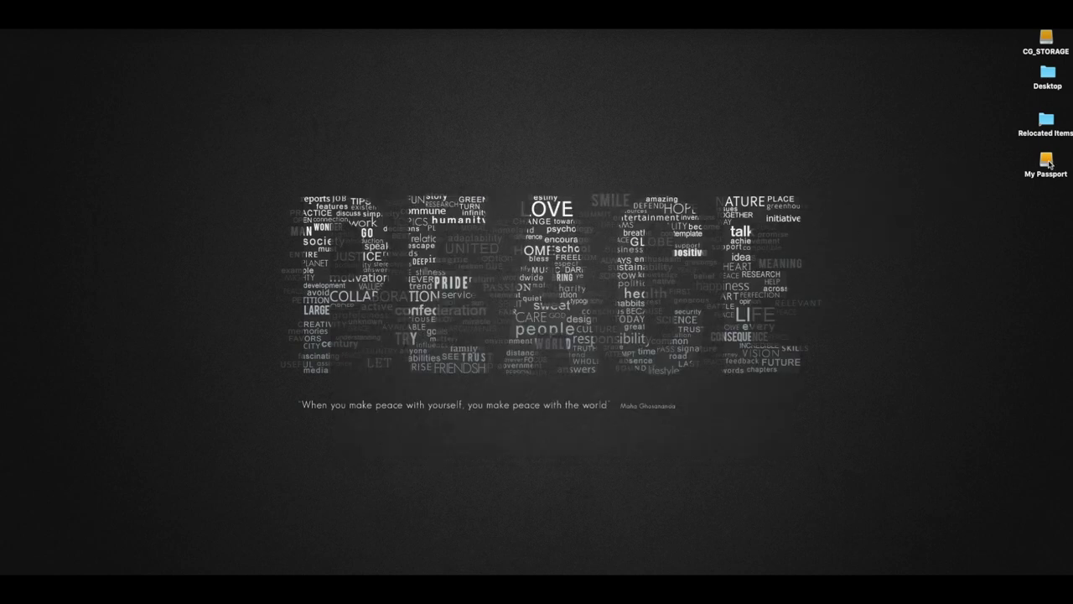
Open the My Passport drive and launch the disk image Install Discovery for Mac.dmg
double_click(1047, 161)
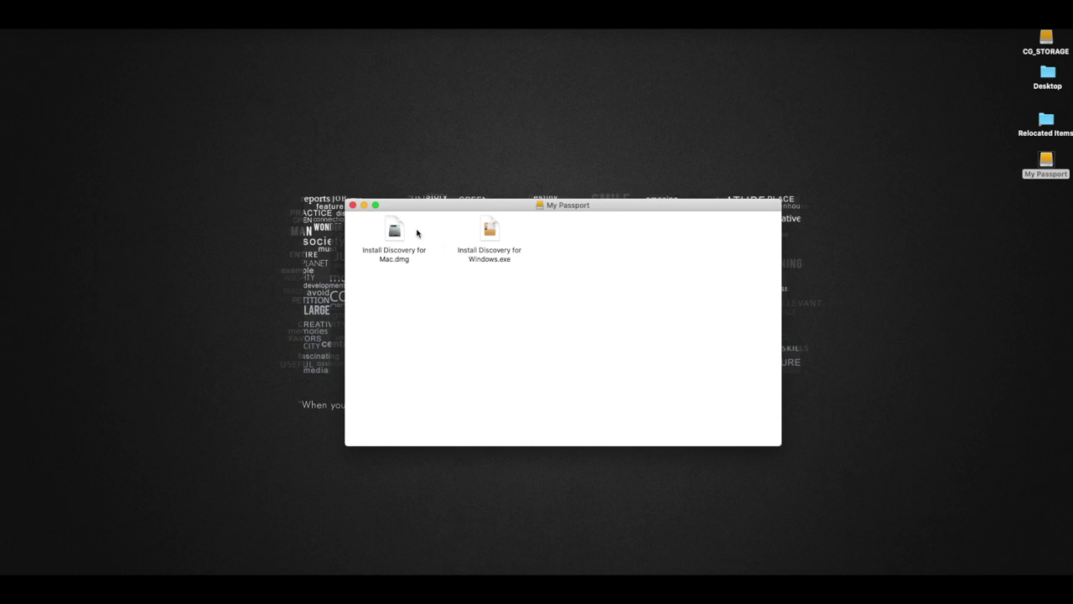
mouse_move(396, 231)
mouse_down()
mouse_move(551, 233)
mouse_move(351, 235)
mouse_move(392, 234)
mouse_up()
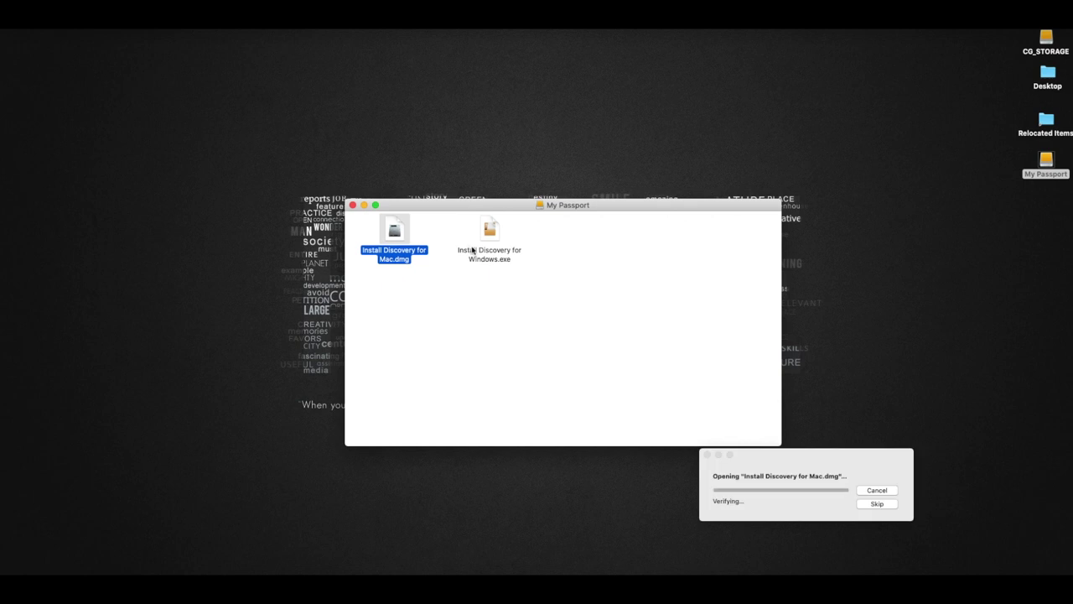
drag(823, 460, 575, 294)
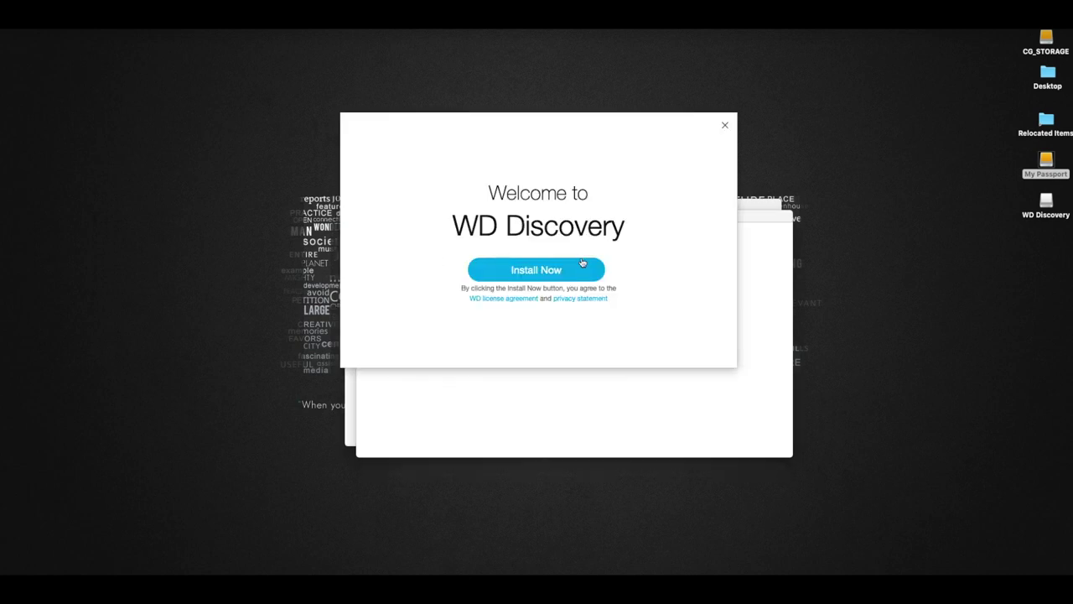
Start the WD Discovery installation and decline sharing app activity and crash info
click(577, 278)
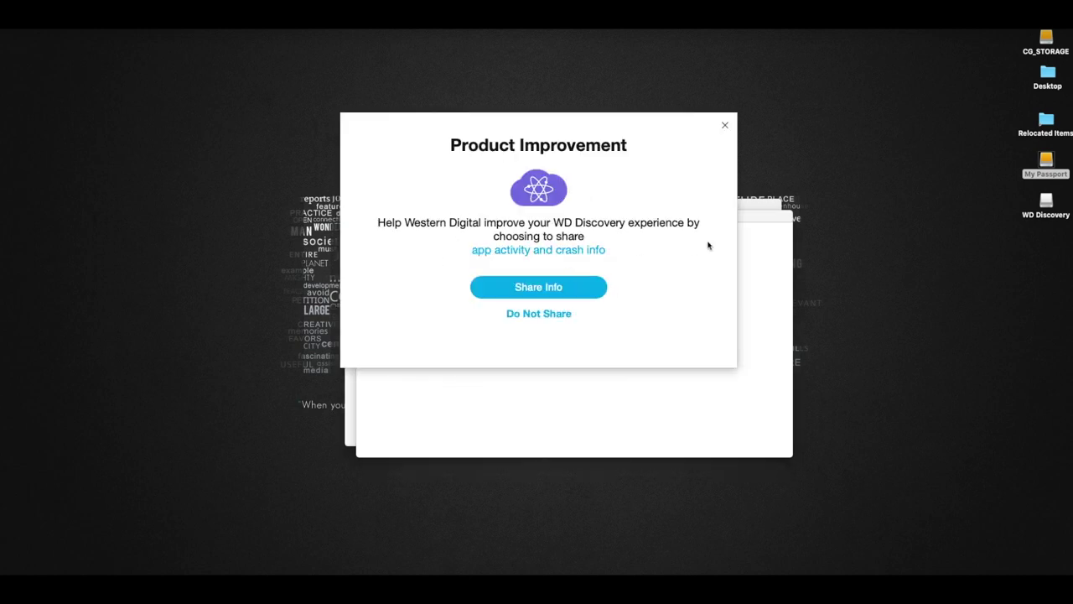
click(561, 314)
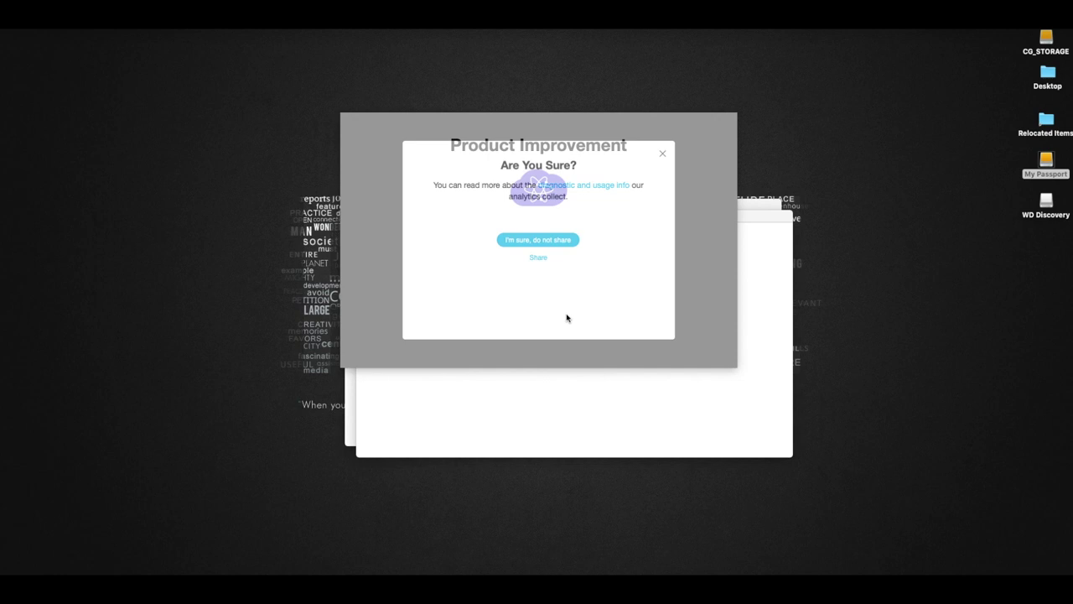
click(550, 241)
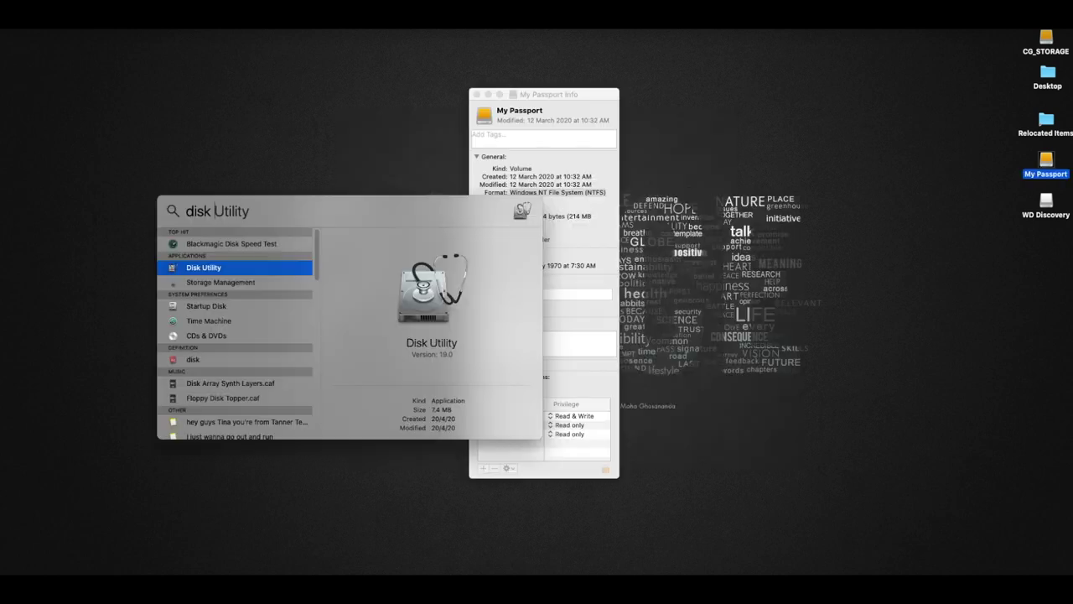
Switch to Disk Utility and arrange its window beside the My Passport Info window without overlap
key(Return)
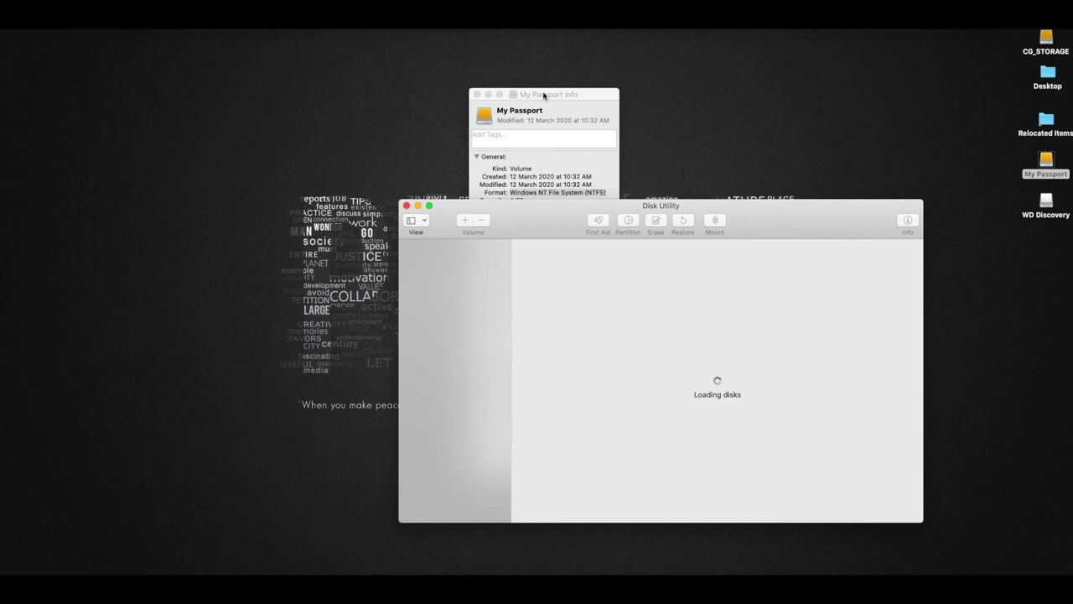
drag(543, 96, 190, 99)
drag(773, 216, 752, 179)
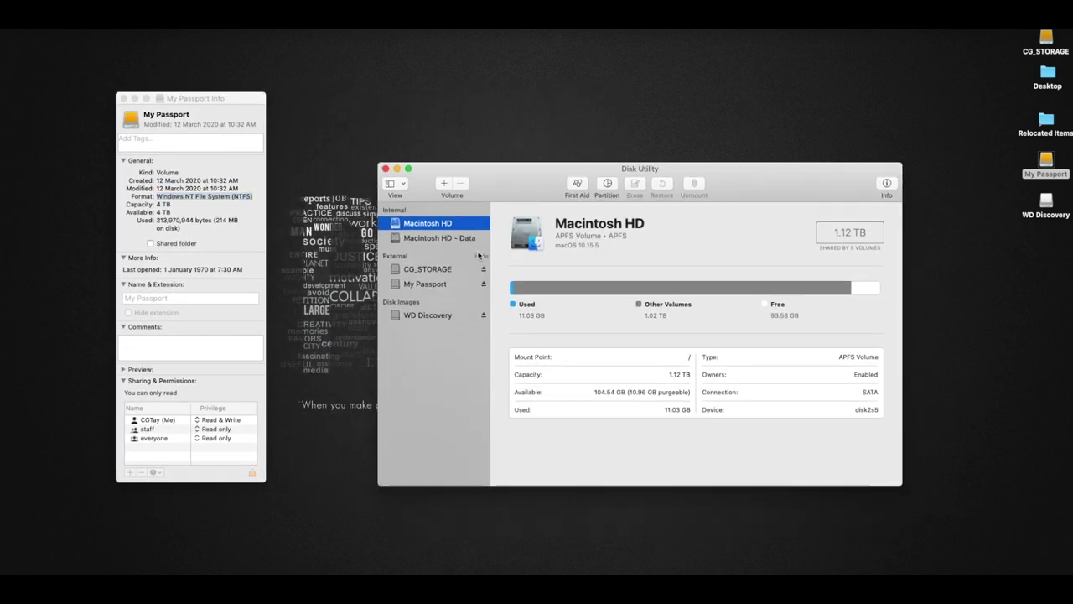
Try to erase the WD Discovery disk image volume in ExFAT format with the name WD Discover
click(428, 316)
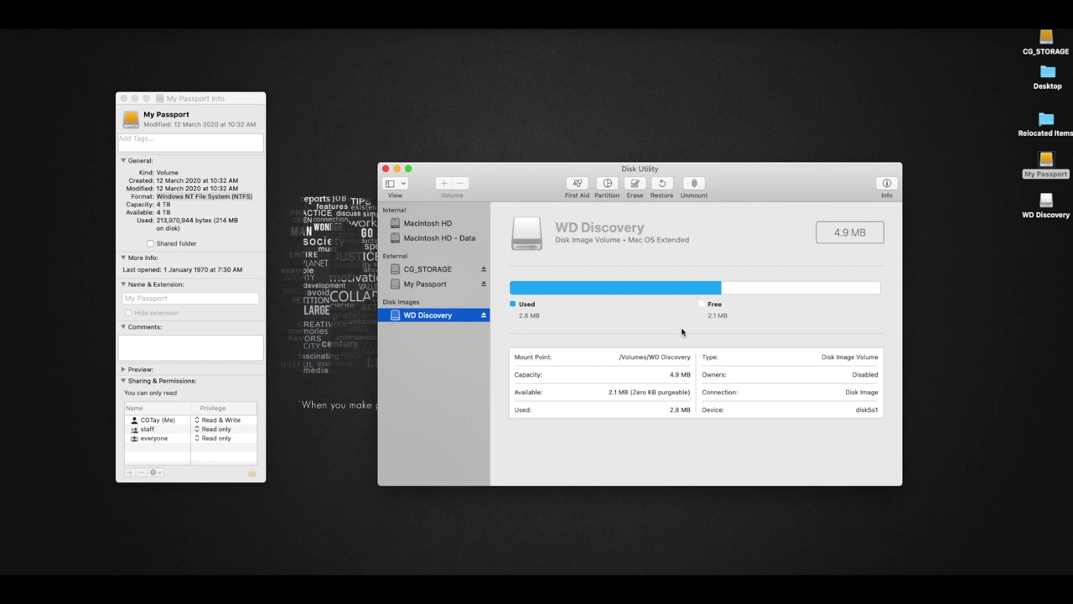
drag(649, 240, 675, 253)
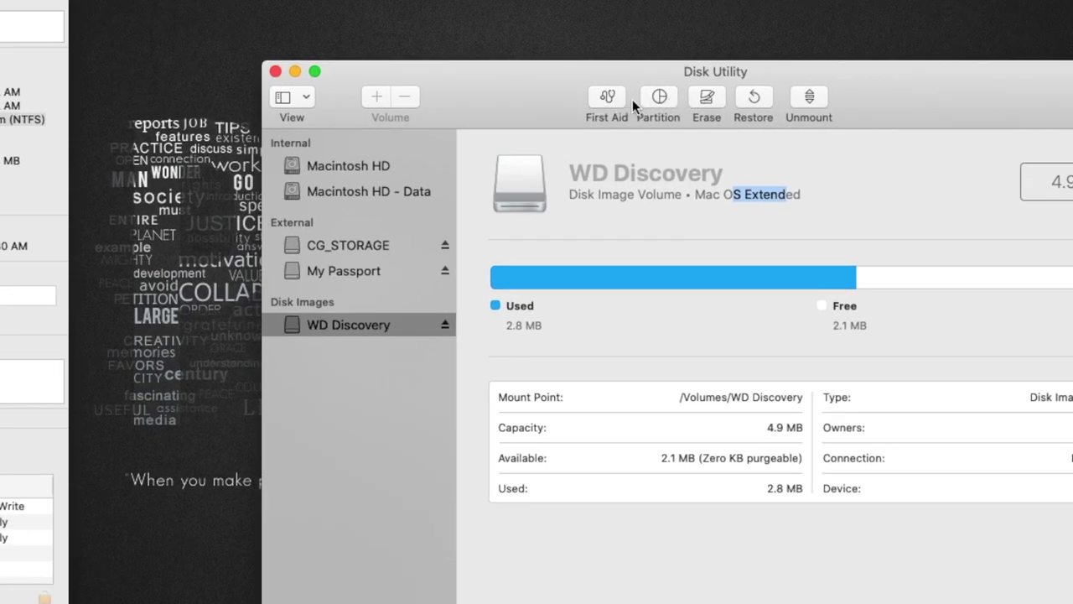
click(721, 95)
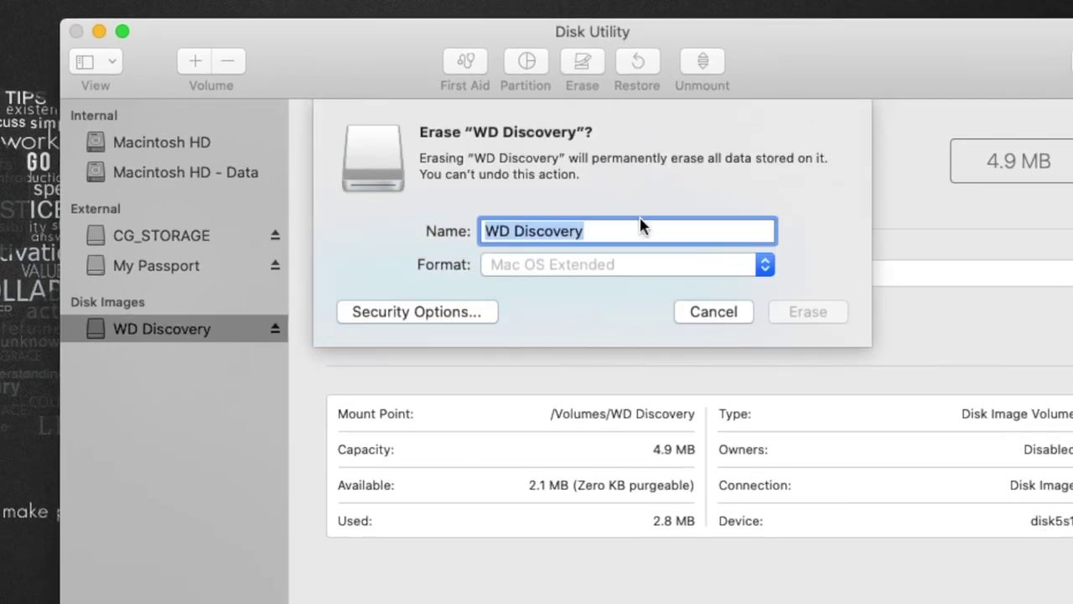
click(657, 264)
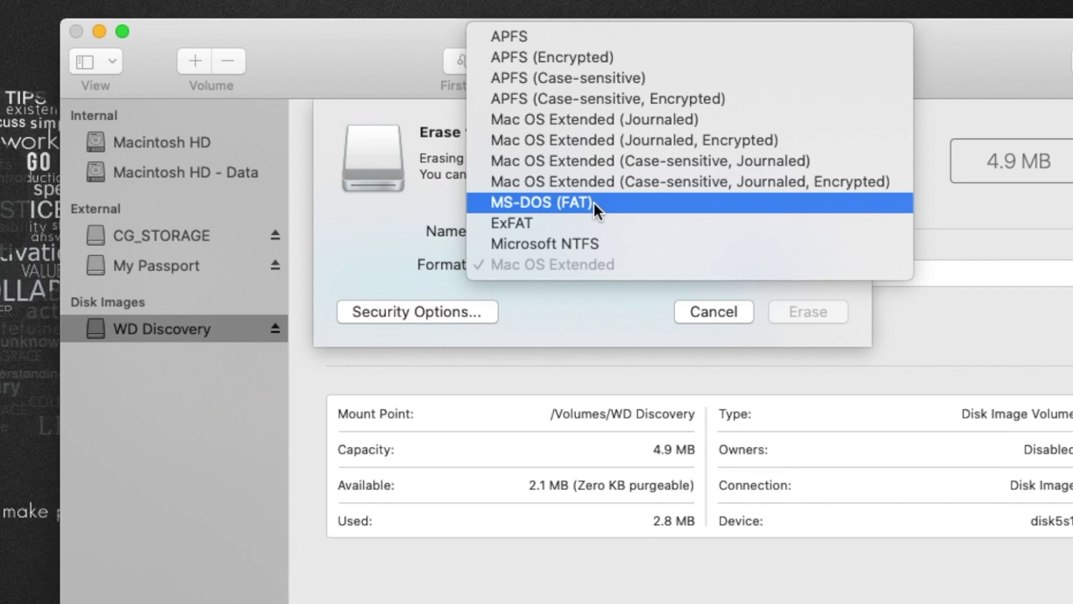
click(520, 222)
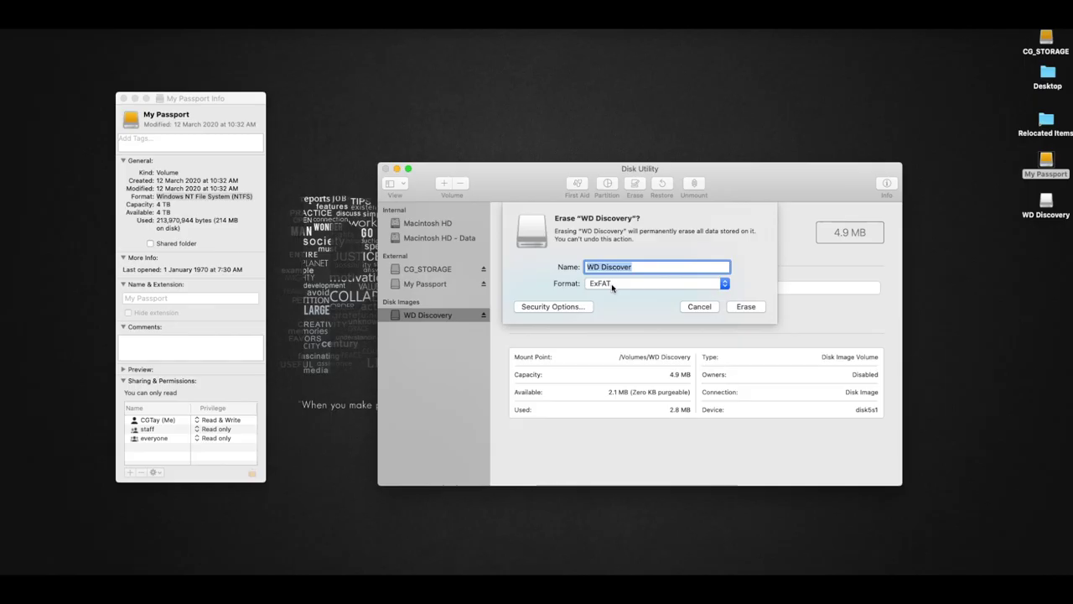
click(753, 308)
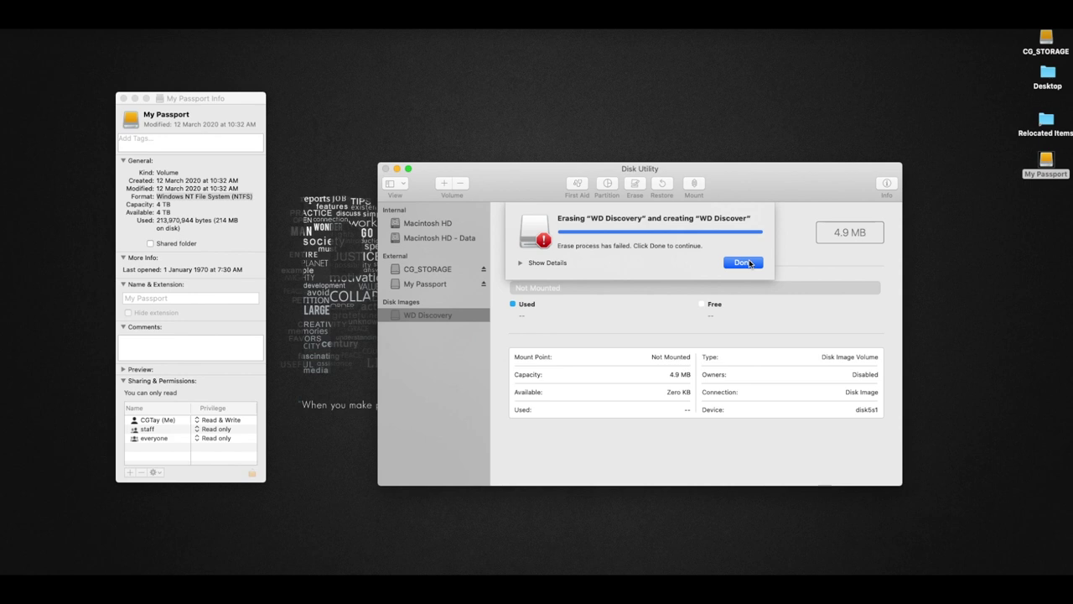
click(743, 263)
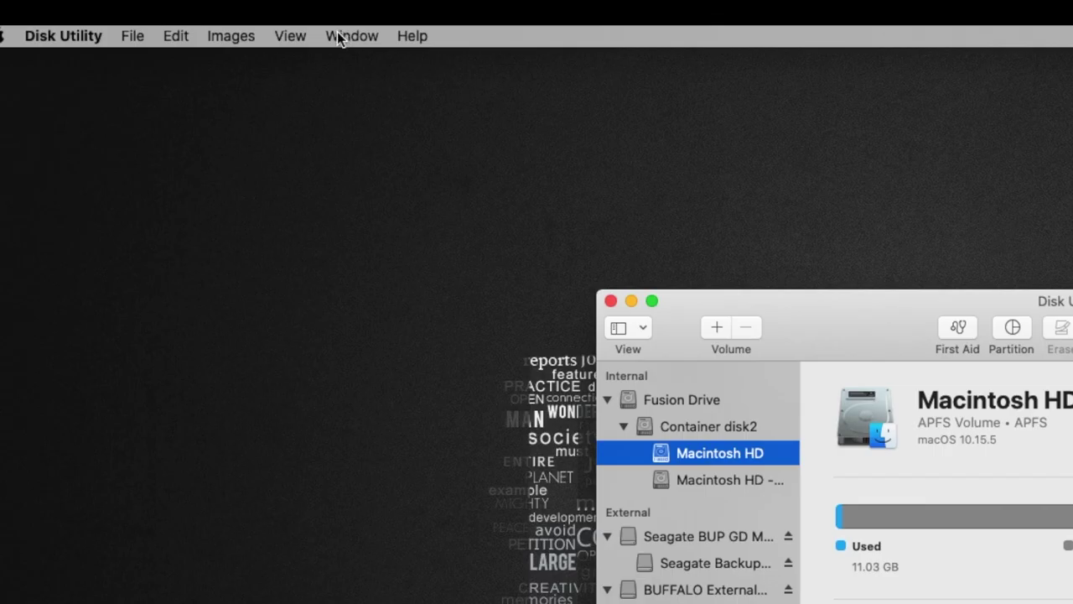
Show all devices in the disk list and eject the Apple UDIF disk image containing WD Discovery
click(297, 34)
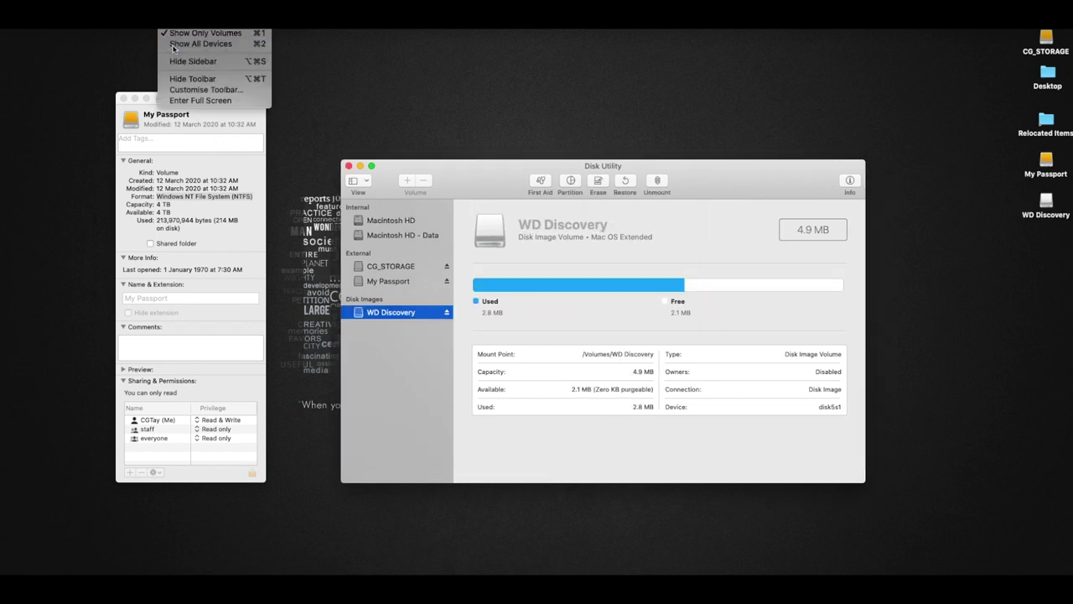
click(173, 44)
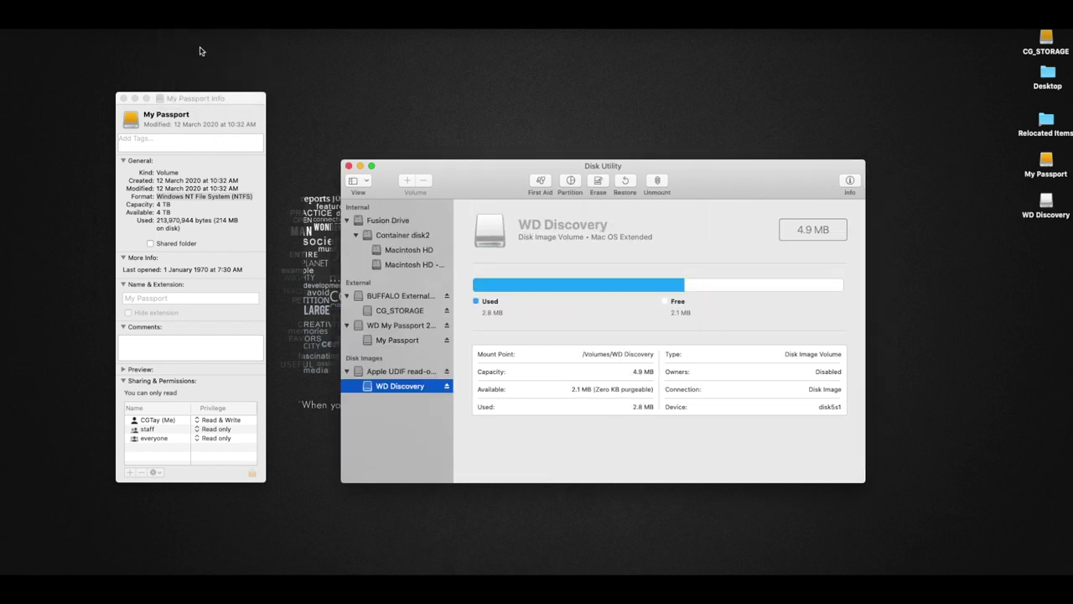
click(391, 372)
key(super+e)
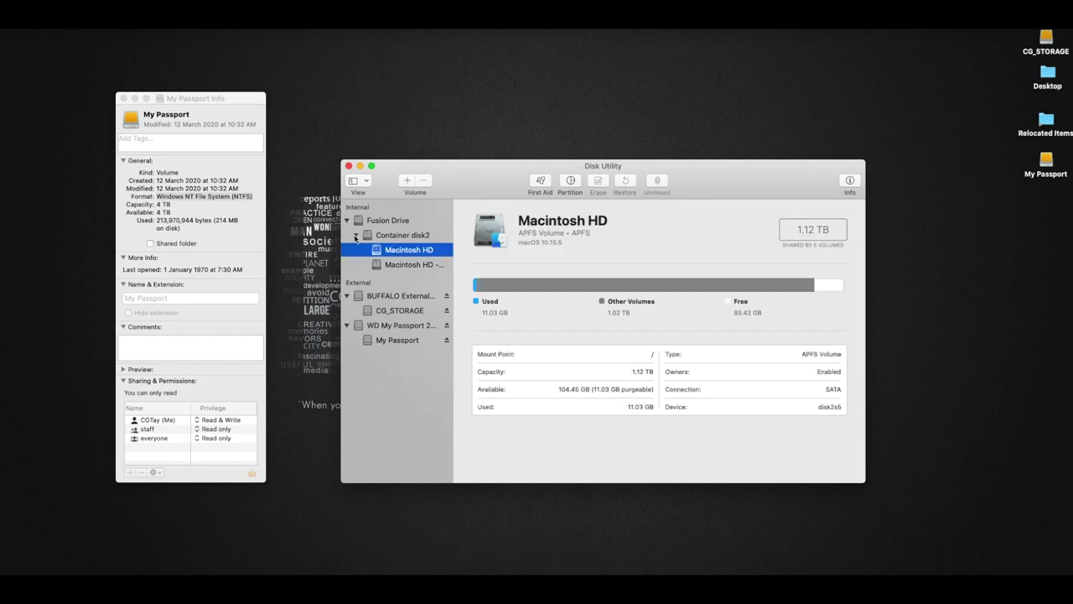
Examine the details of the external WD My Passport disk and its My Passport volume
click(356, 235)
click(356, 236)
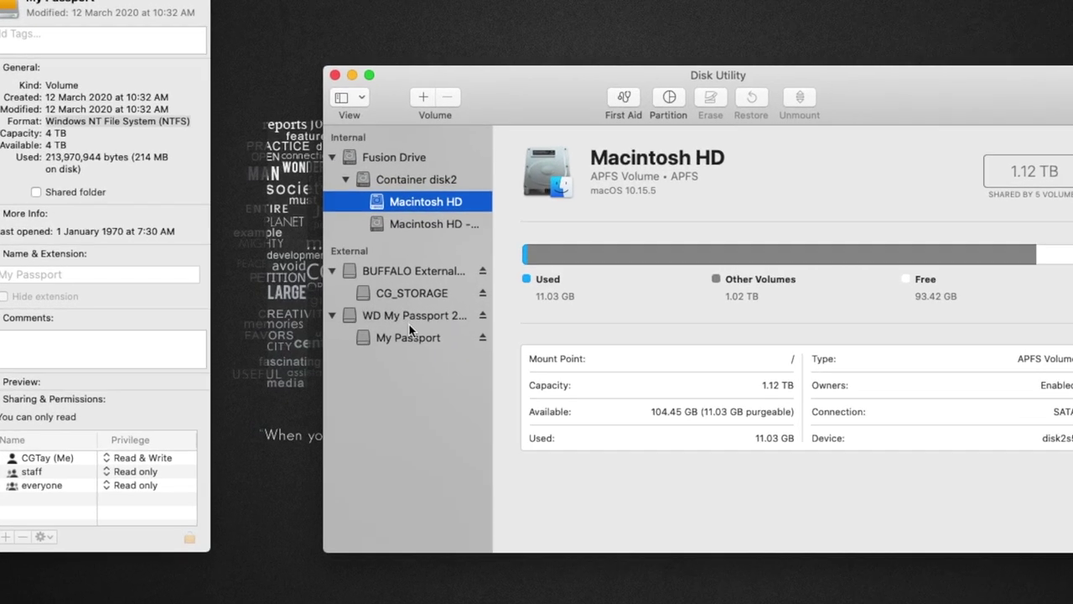
click(398, 325)
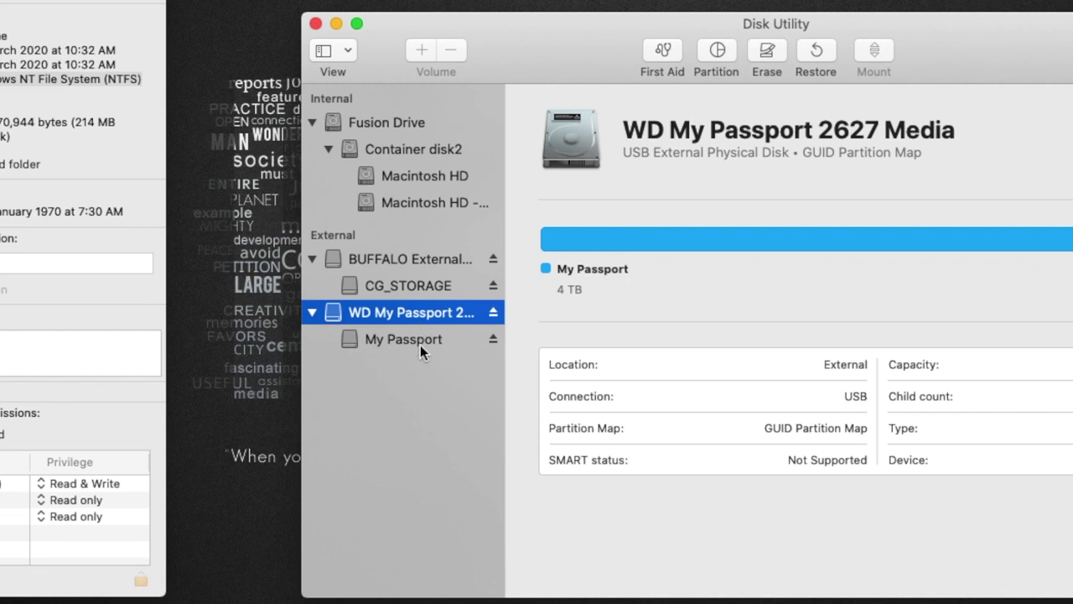
click(420, 349)
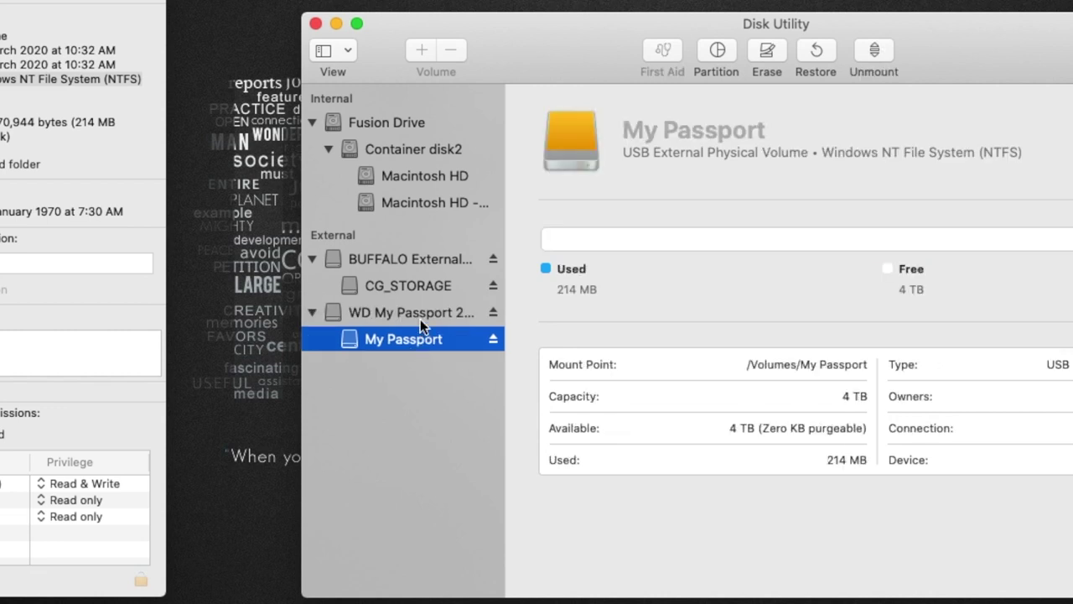
click(420, 317)
Erase the My Passport volume in ExFAT format, keeping the name My Passport
click(430, 338)
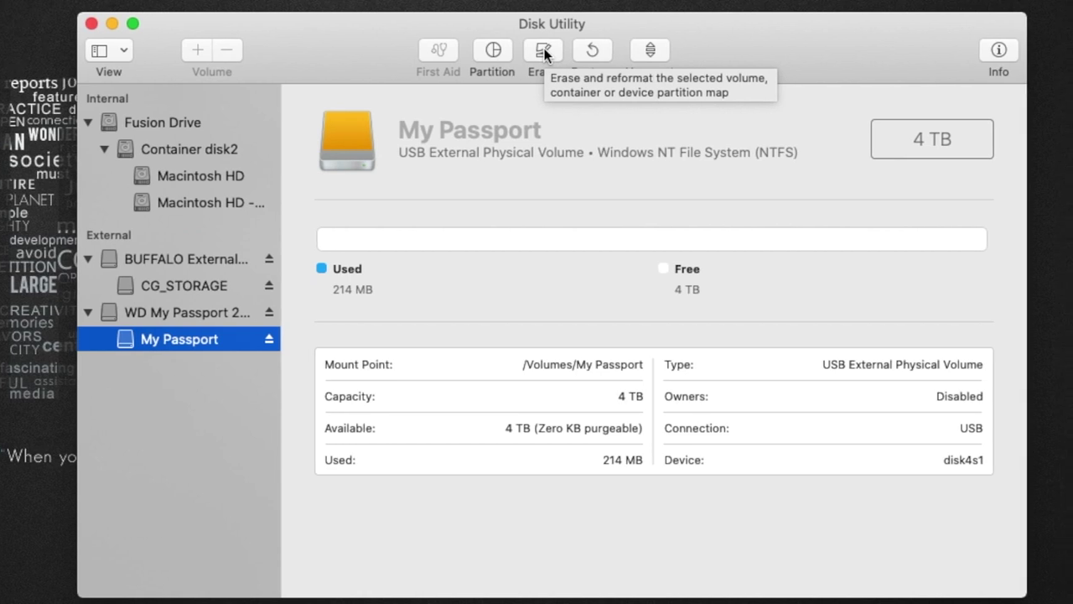
click(544, 47)
click(569, 231)
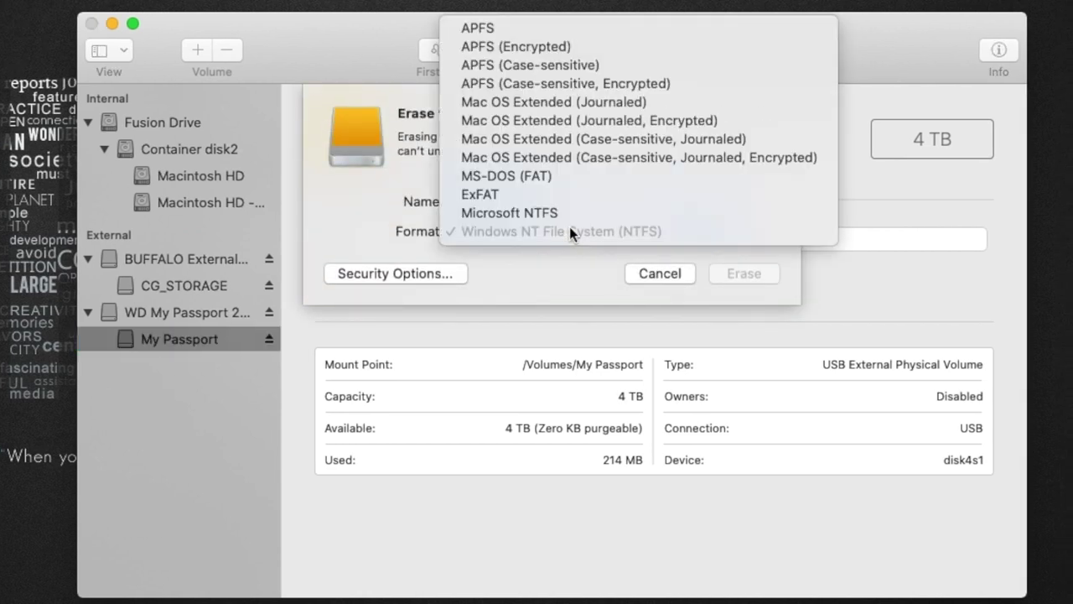
click(566, 194)
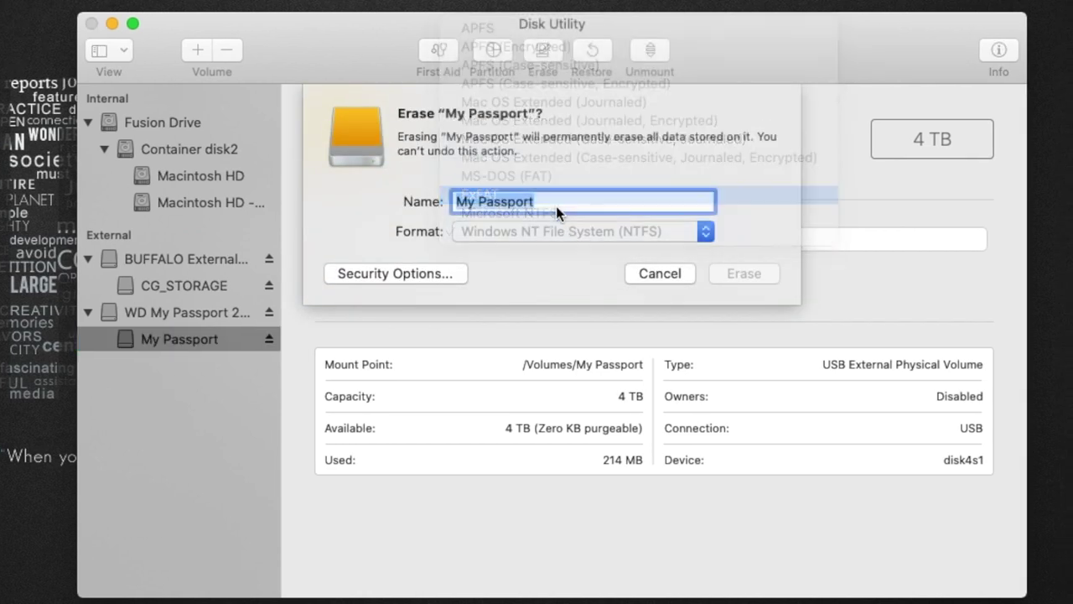
click(553, 202)
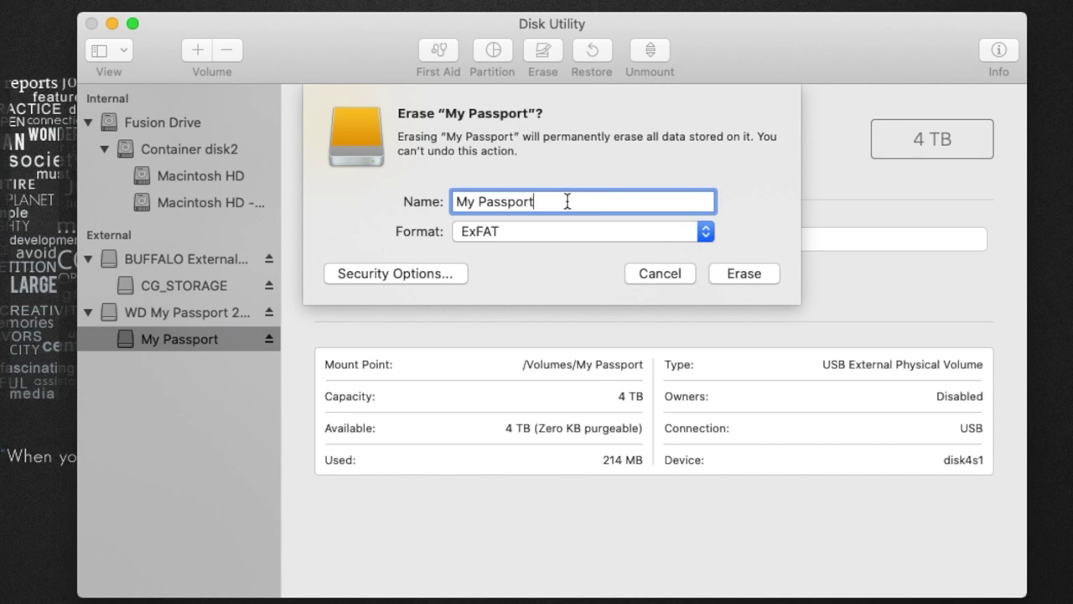
click(456, 270)
click(717, 261)
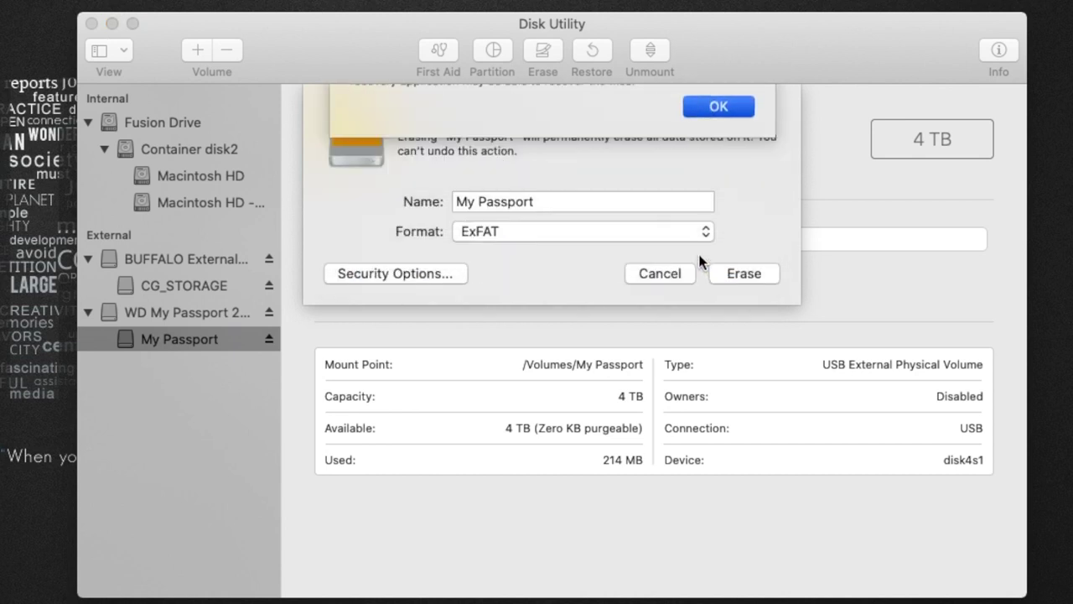
click(765, 273)
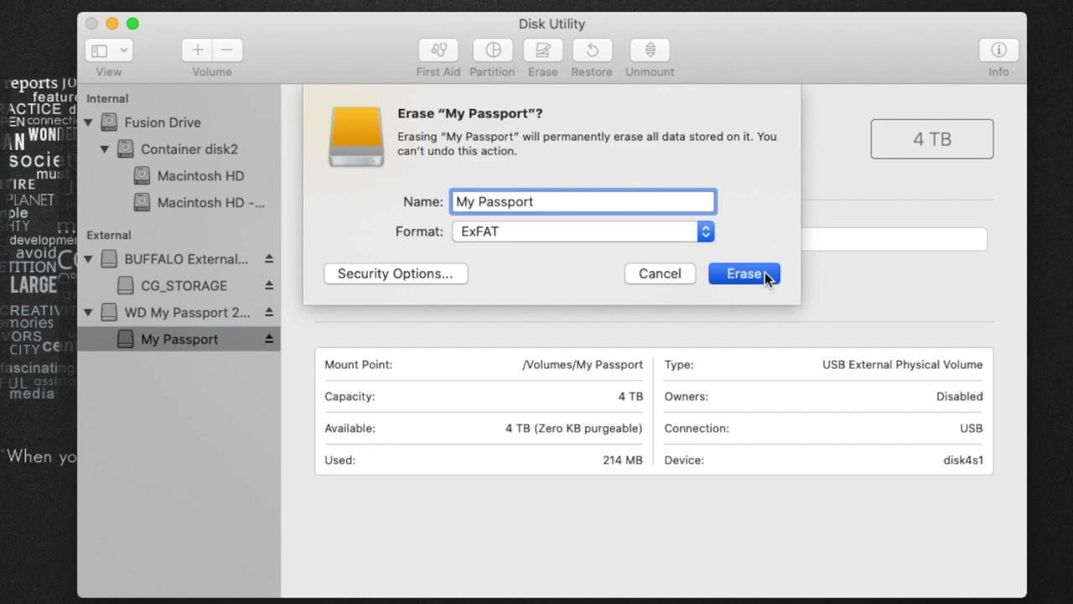
click(764, 272)
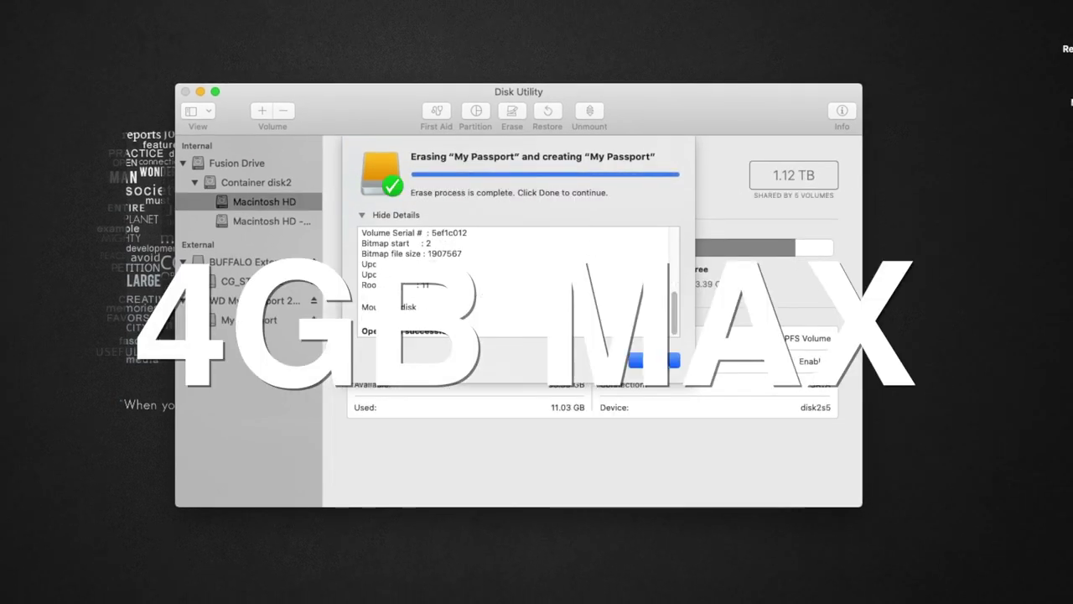
click(654, 359)
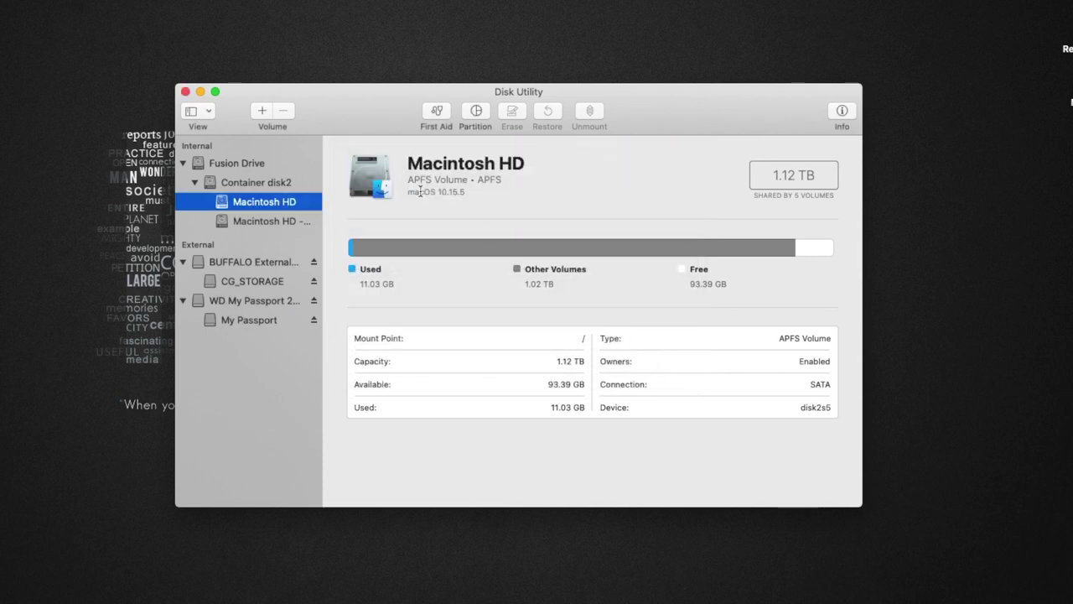
Check the My Passport volume's format details, and quit Disk Utility
click(251, 320)
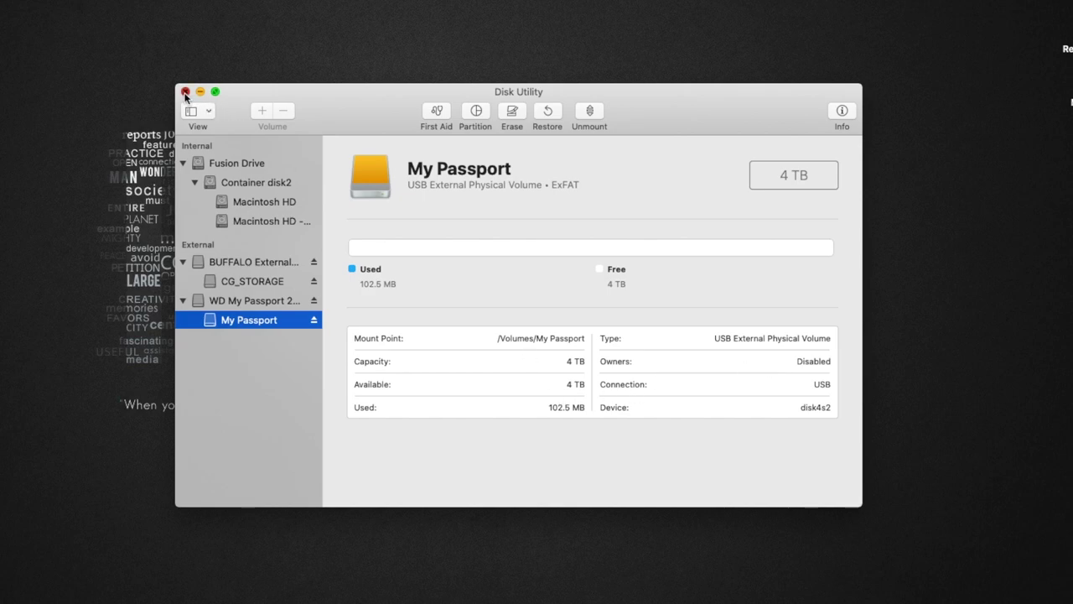
key(super+q)
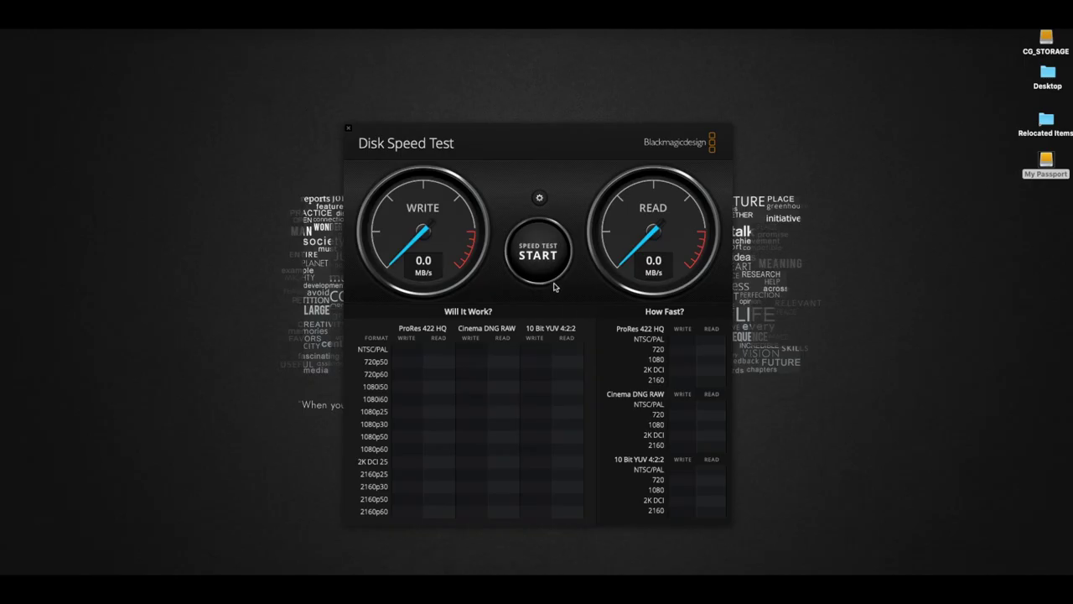
Start a read and write speed test in Blackmagic Disk Speed Test
click(550, 280)
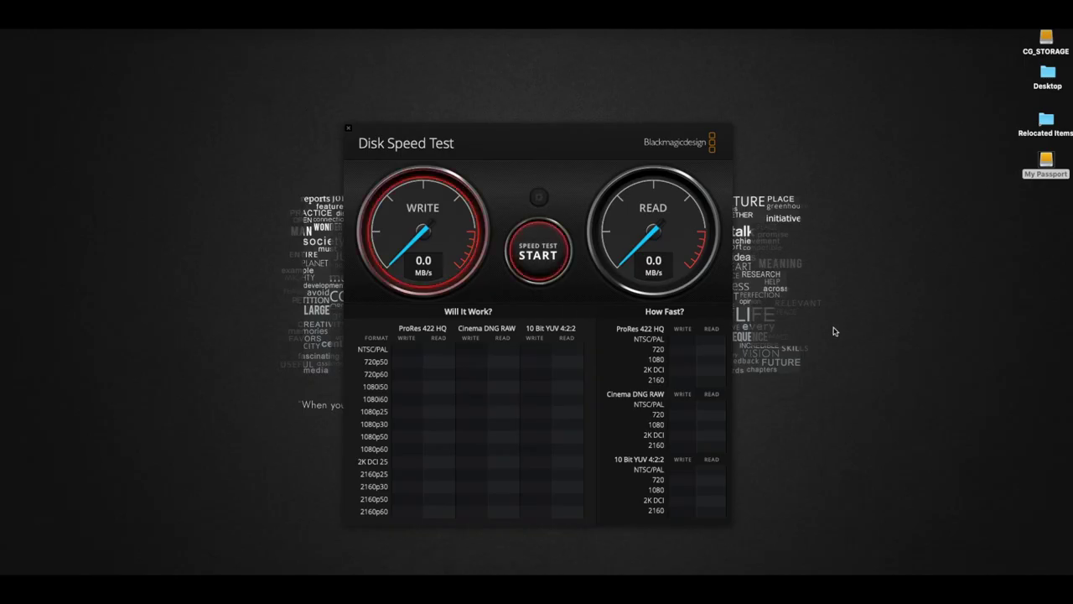